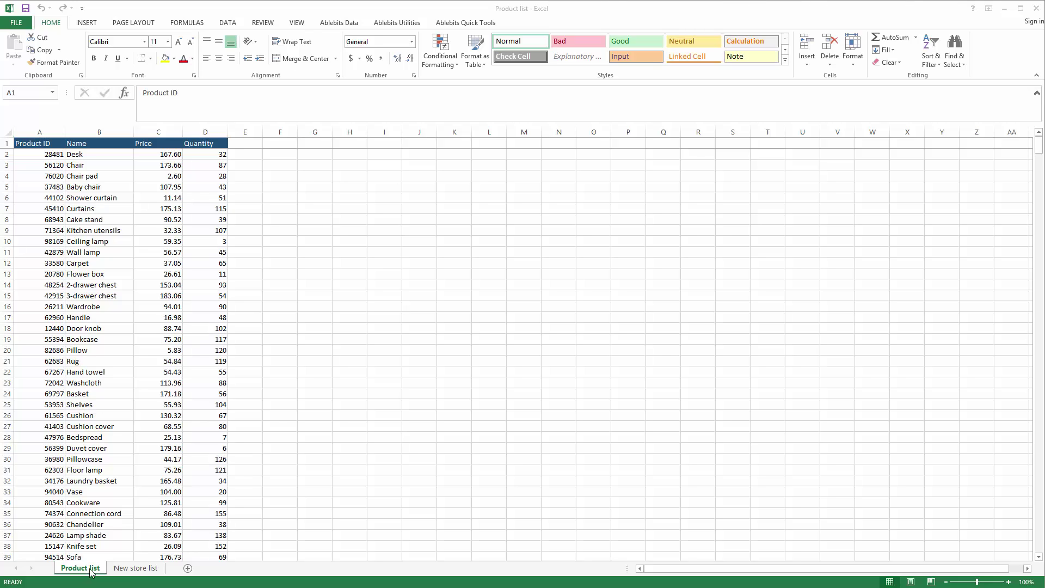
- Compare the New store list and Product list sheets, inspecting rows 2–6, then return to A1
click(122, 568)
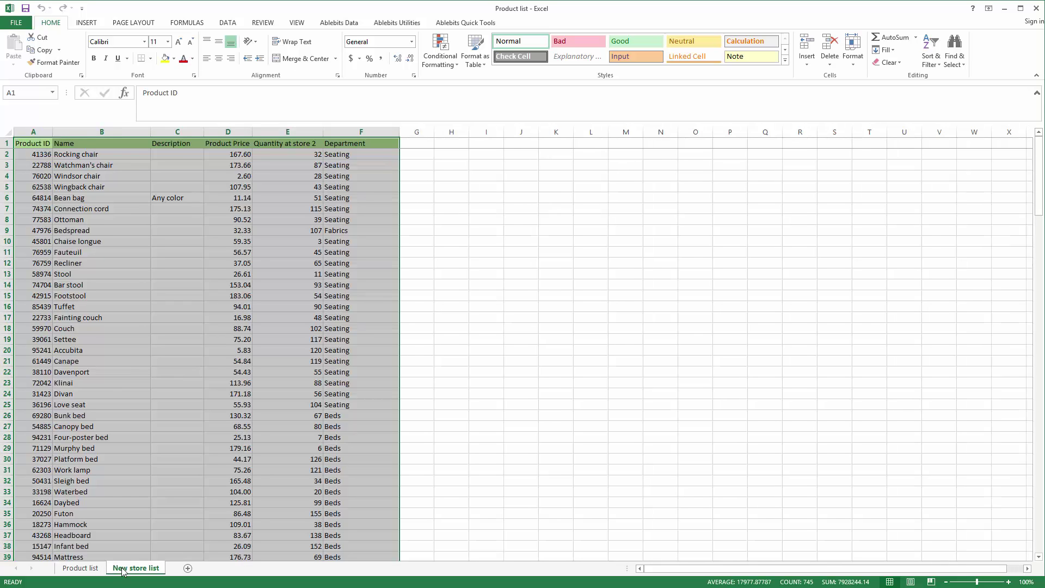
click(80, 568)
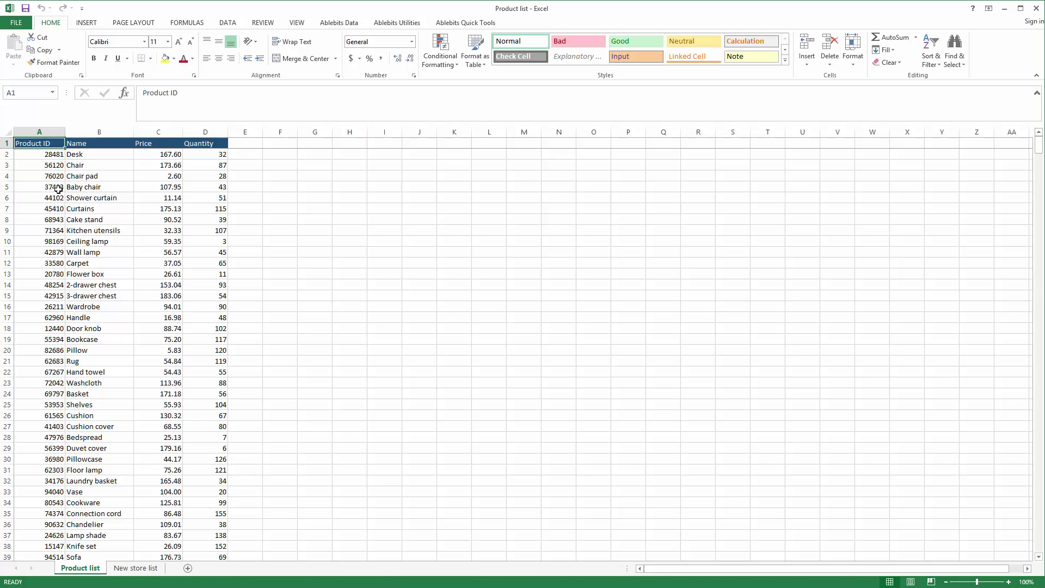
drag(53, 155, 56, 200)
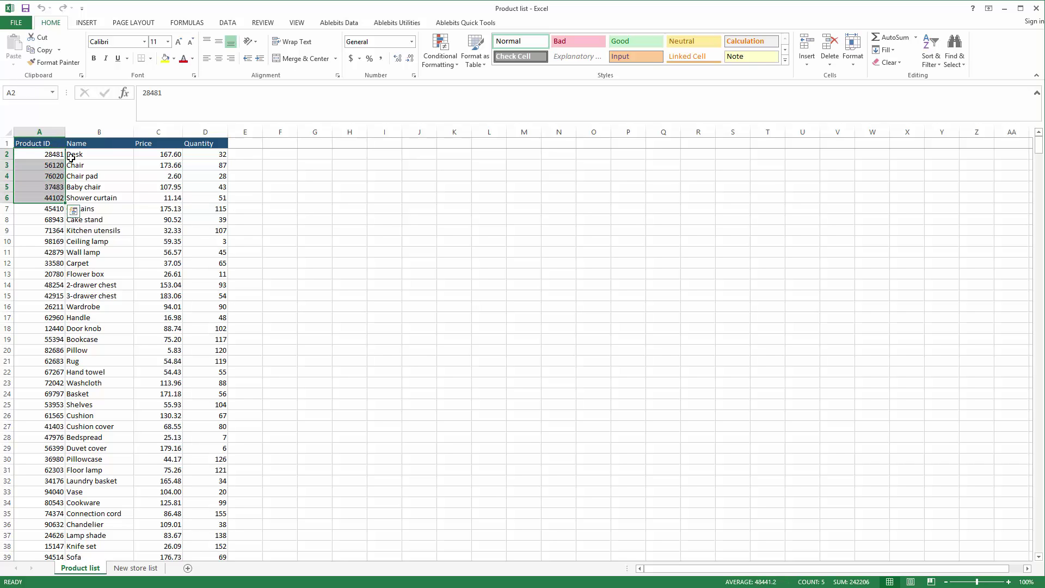
drag(75, 155, 218, 197)
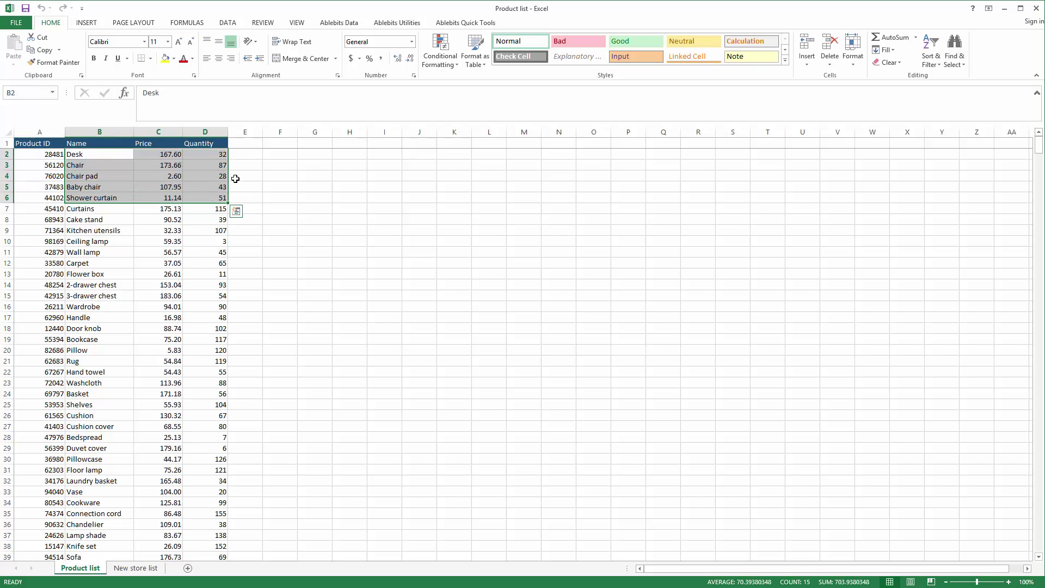
drag(251, 152, 261, 201)
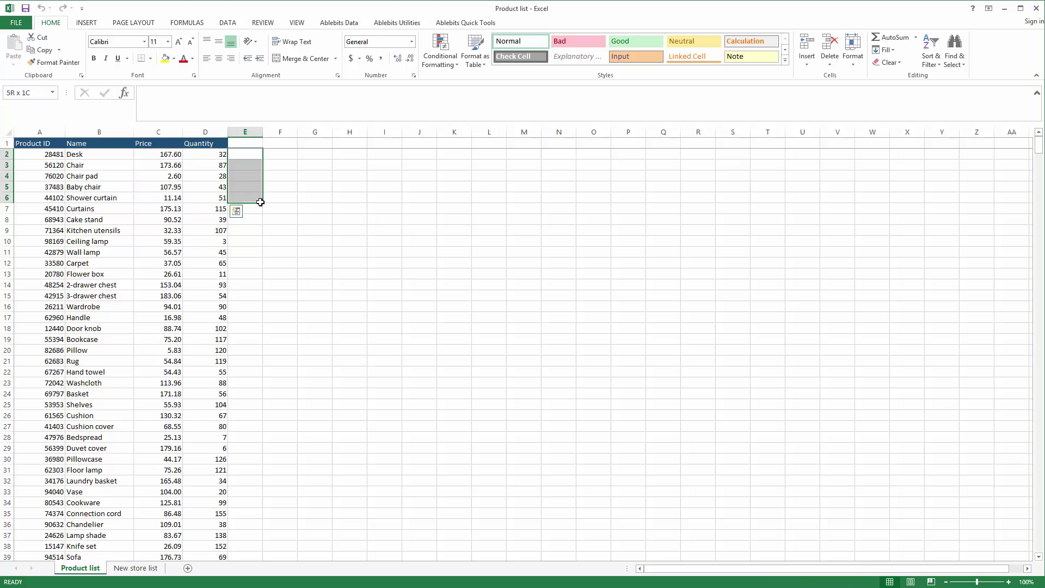
click(51, 144)
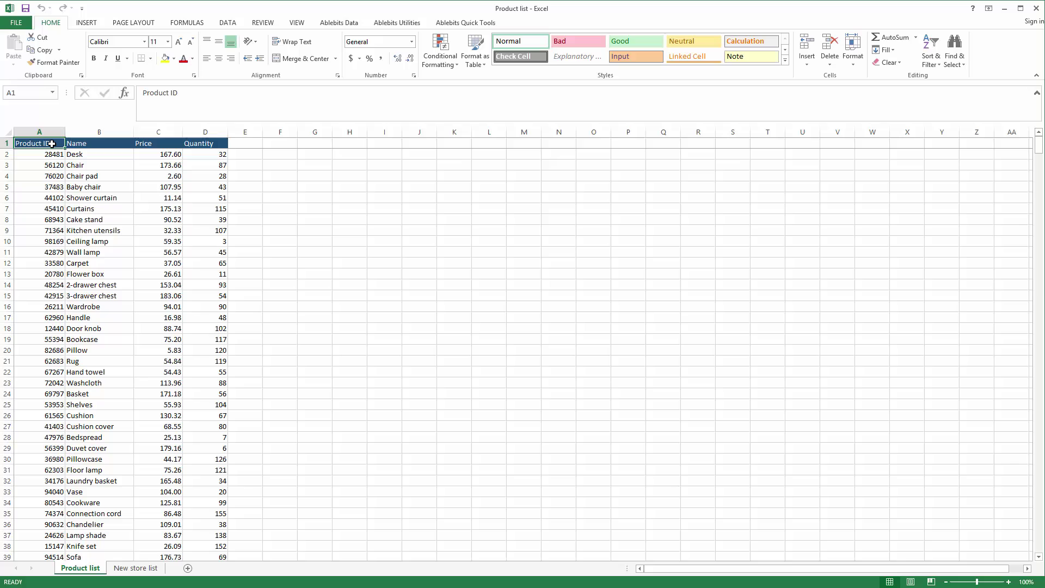
- Launch Ablebits Merge Two Tables and confirm $A$1:$D$51 as the main table
click(338, 24)
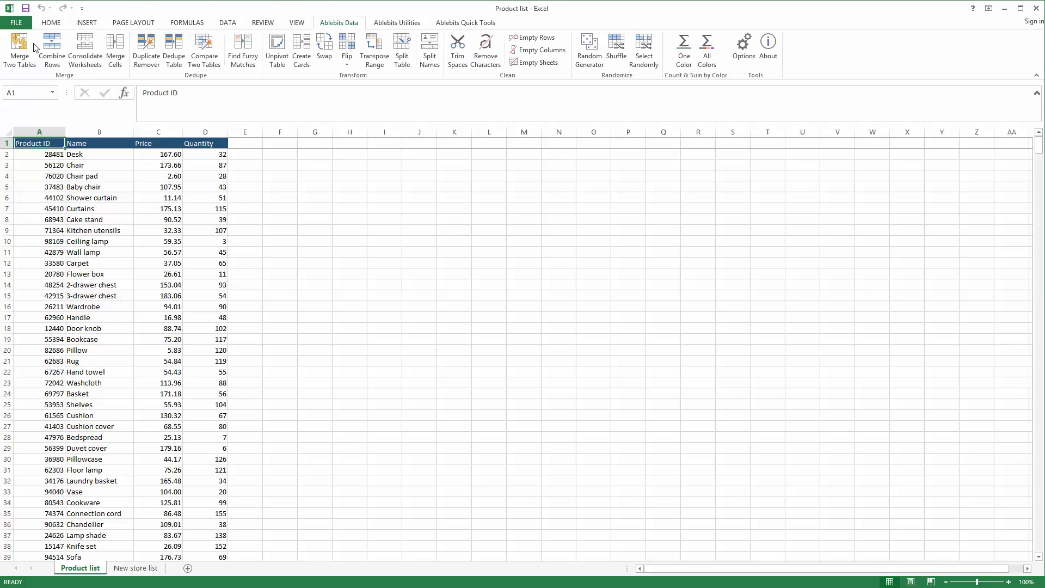
click(19, 47)
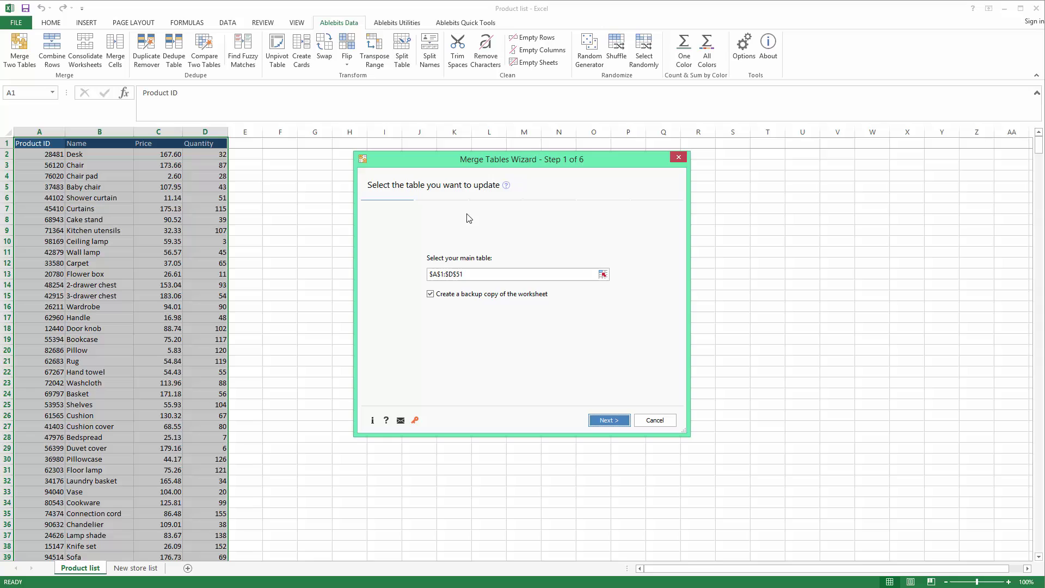
click(473, 274)
drag(472, 275, 425, 275)
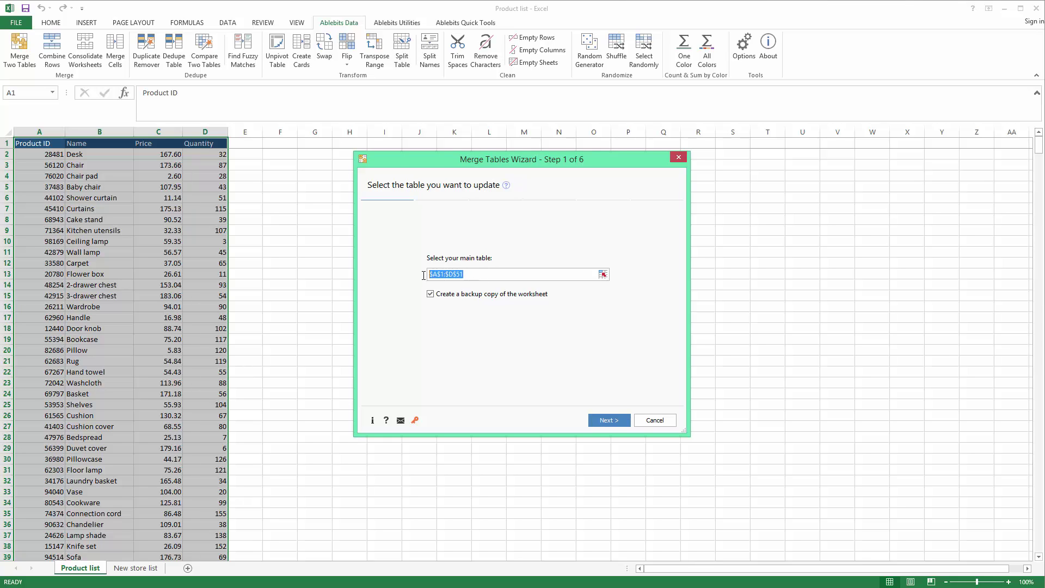
click(477, 274)
click(603, 274)
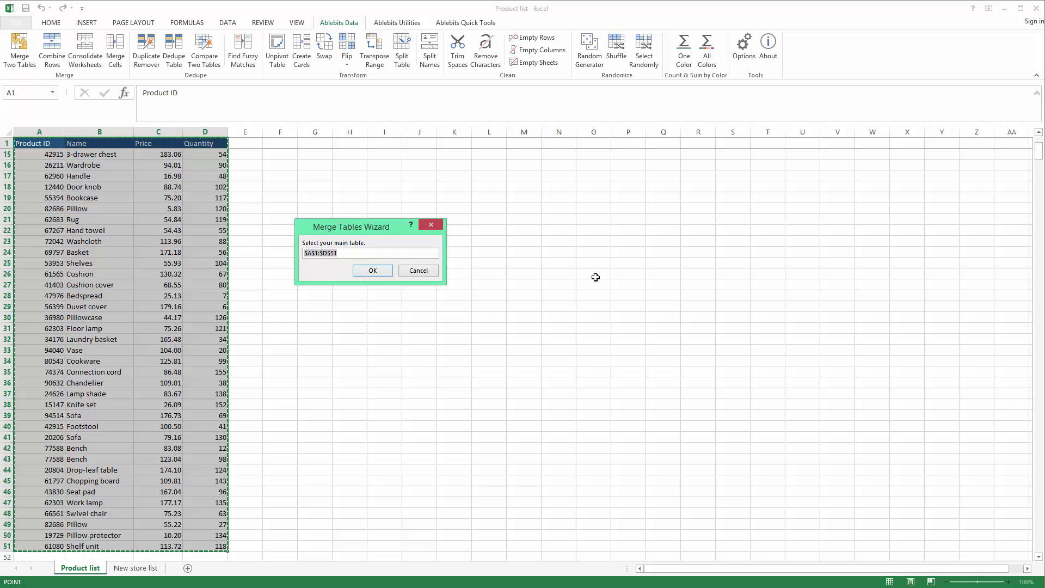
click(423, 272)
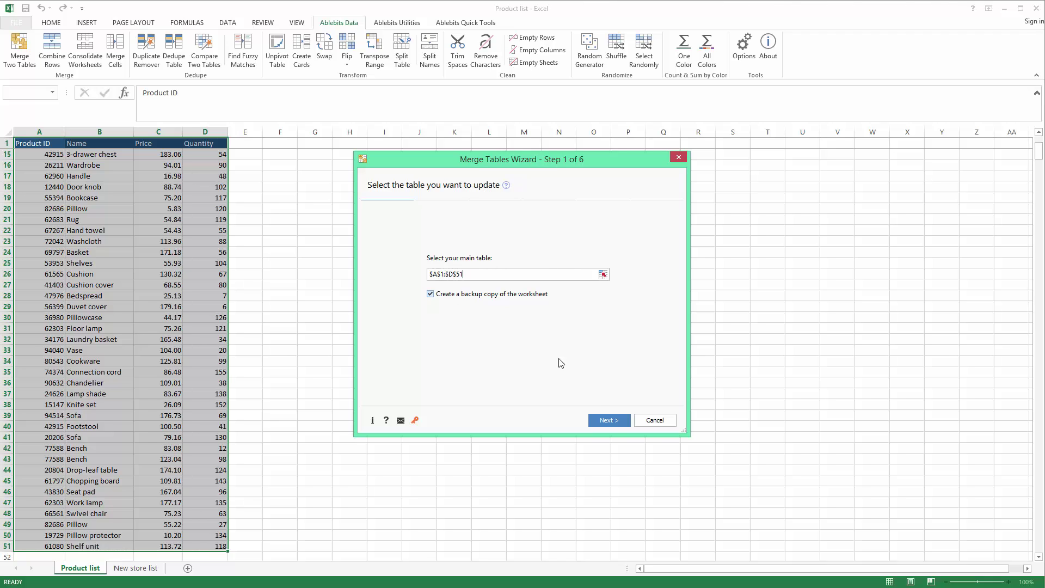
- Use the New store list range $A$1:$F$148 as the lookup table and advance to step 3
click(609, 421)
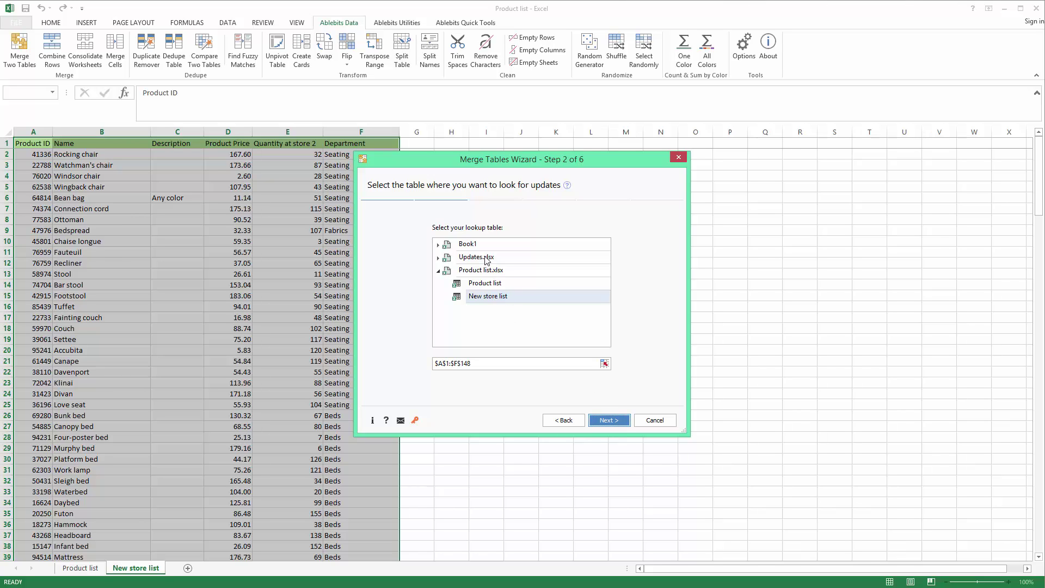
click(464, 364)
click(609, 421)
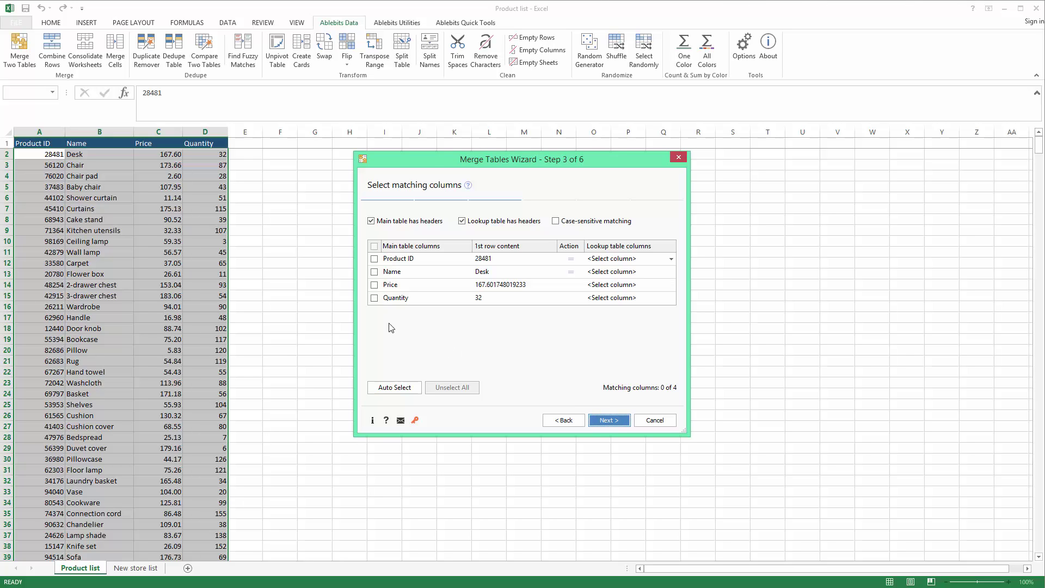
- Set Product ID as the matching column and advance to step 4
click(374, 259)
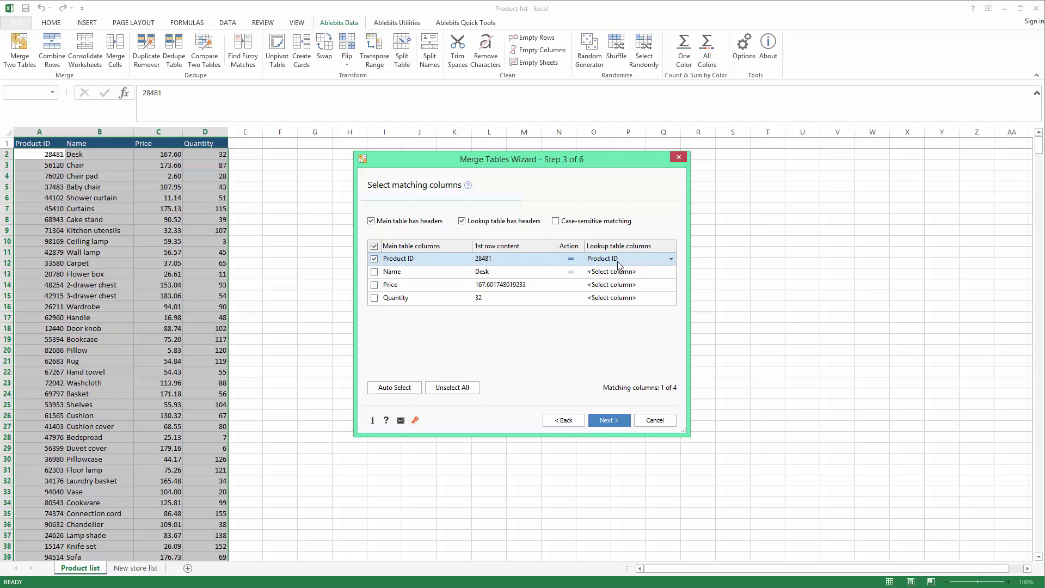
click(628, 423)
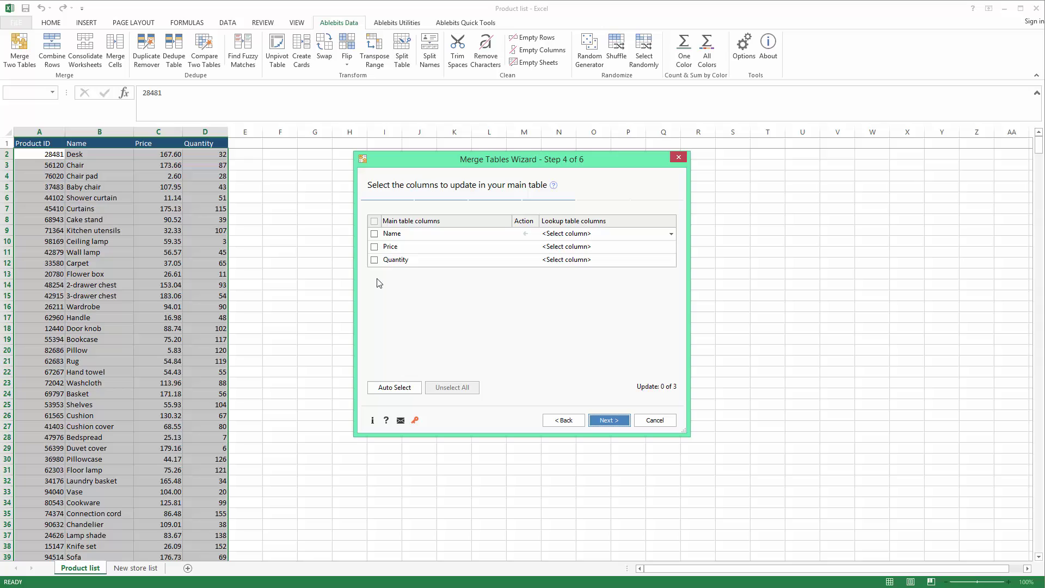
- Update Name from Name and Price from Product Price, then go to step 5
click(374, 236)
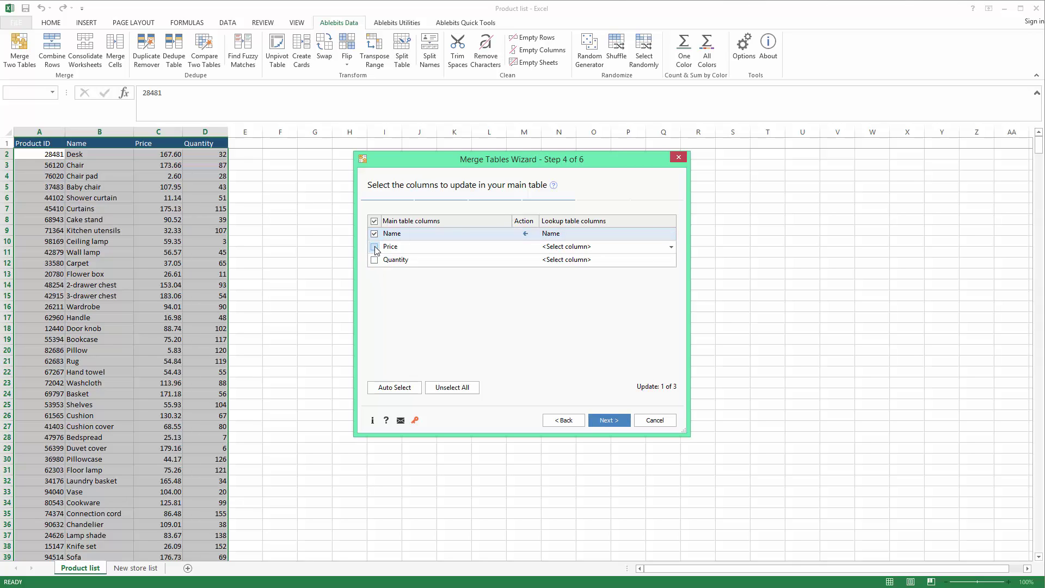
click(374, 247)
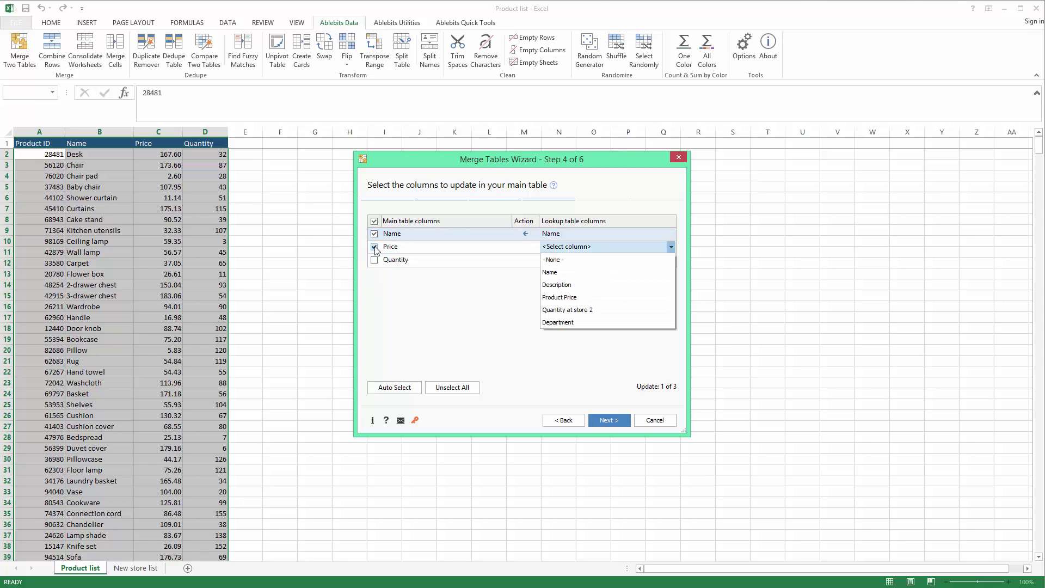
click(588, 299)
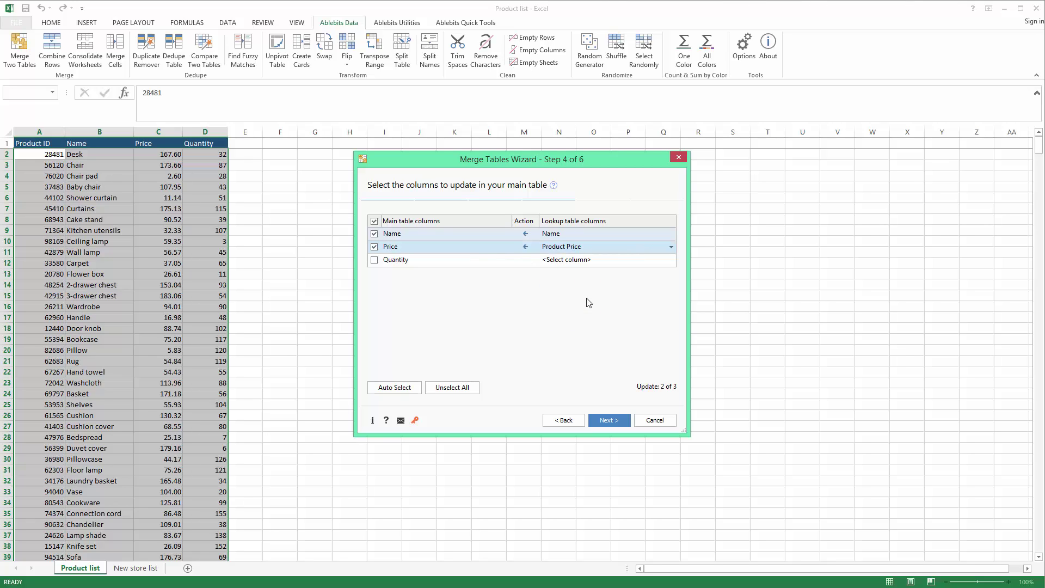
click(609, 420)
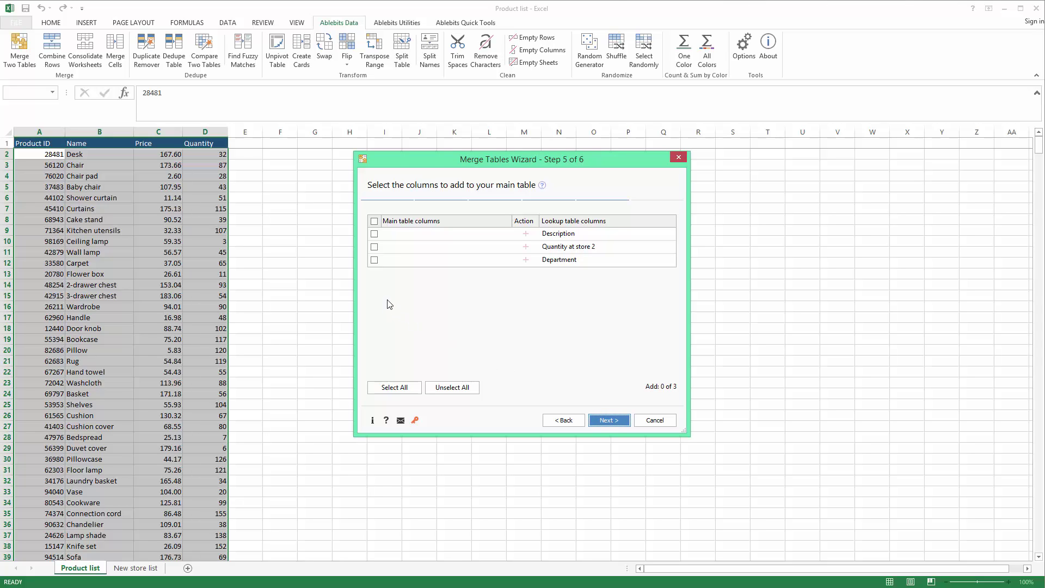
- Add only the Department column and advance to step 6, Options
click(374, 261)
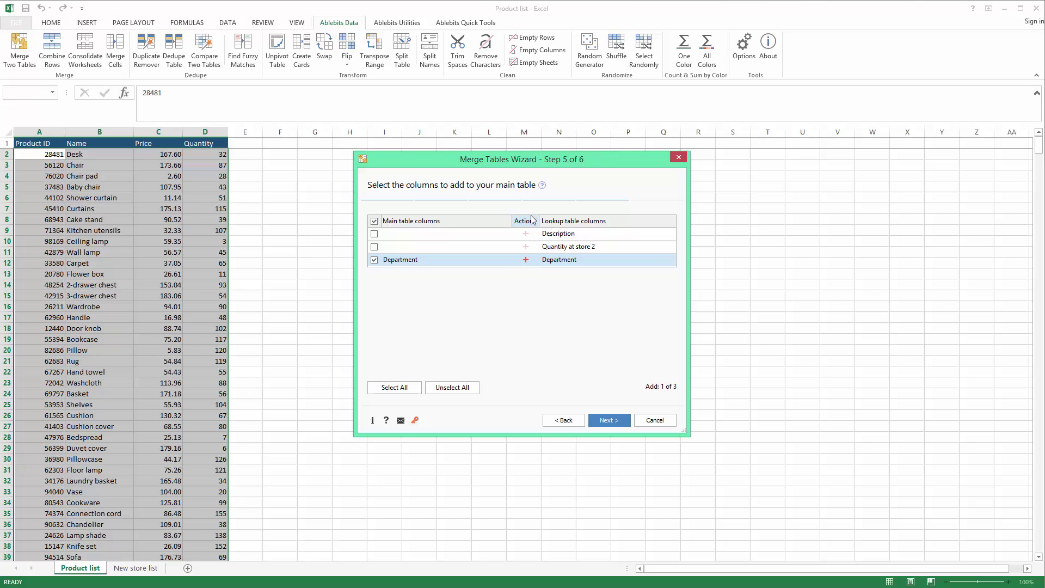
mouse_move(543, 187)
click(602, 422)
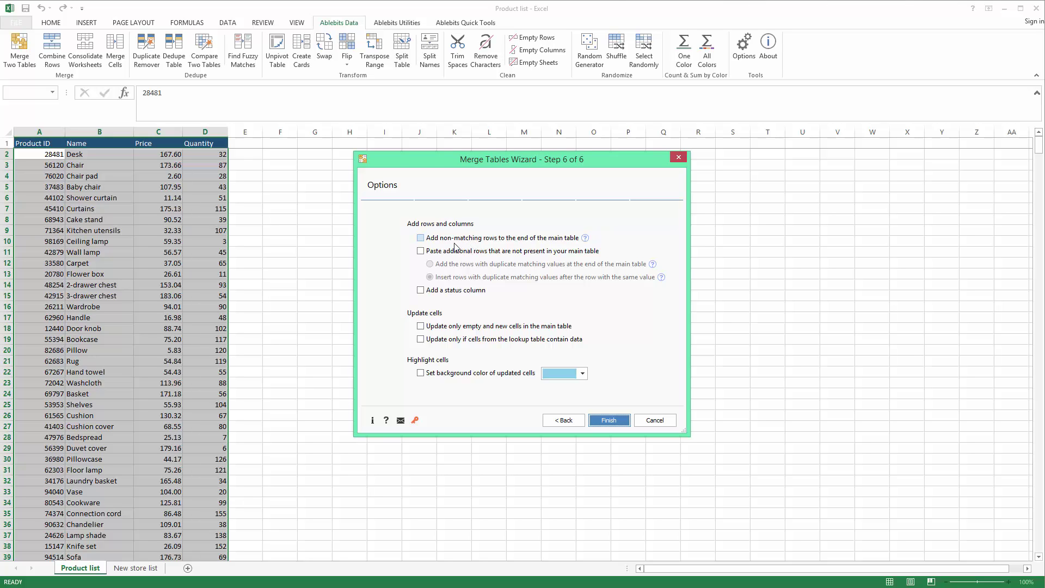
- Add non-matching rows, paste extra rows after their matching row, and add a status column
click(420, 240)
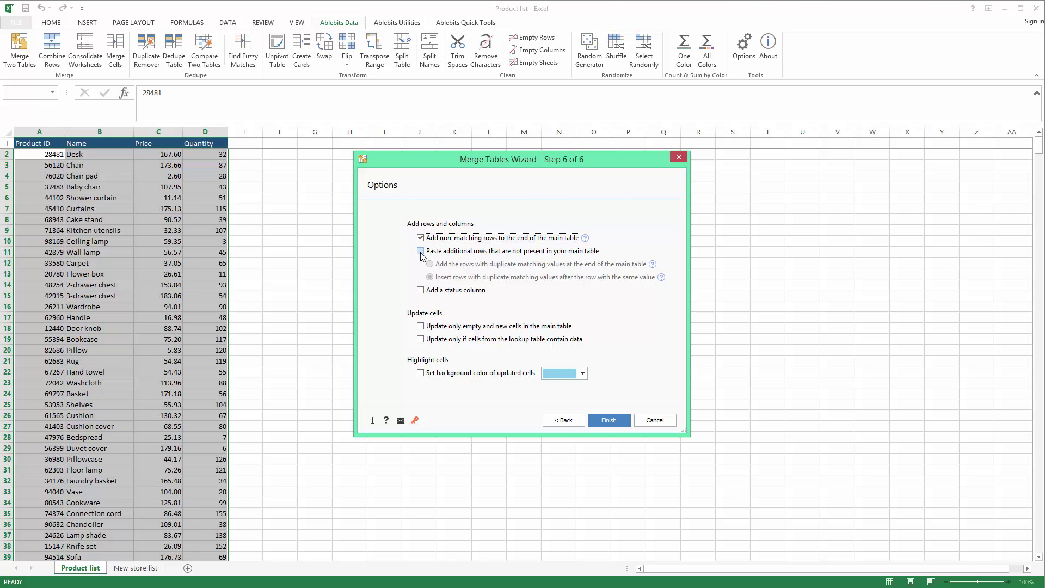
click(421, 251)
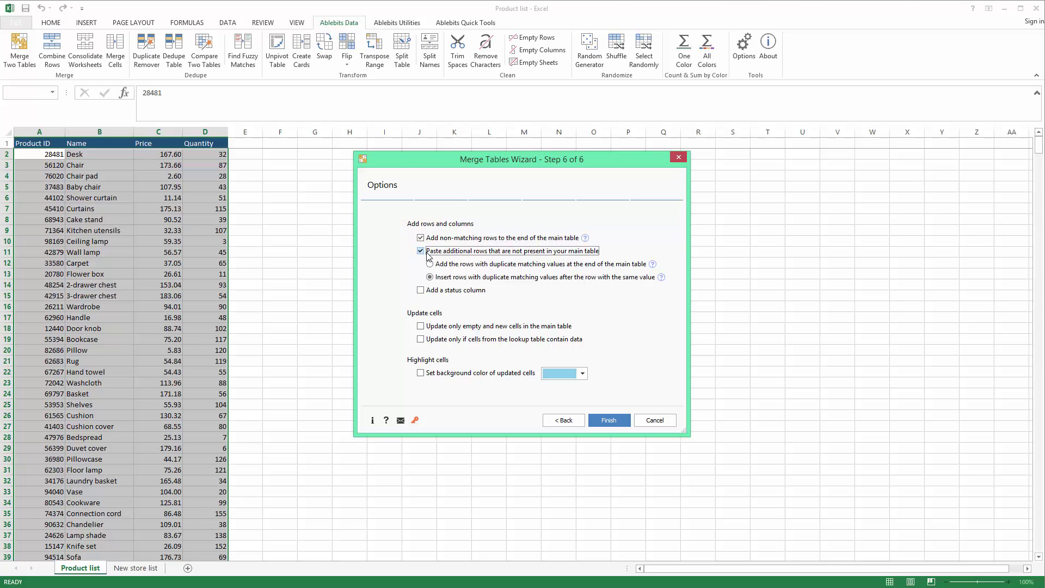
click(431, 265)
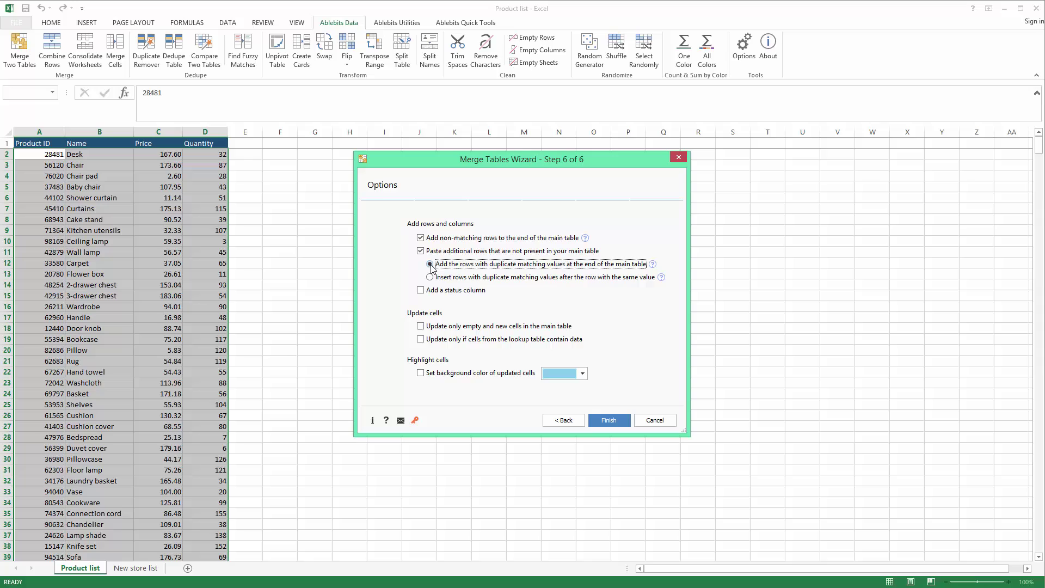
click(431, 278)
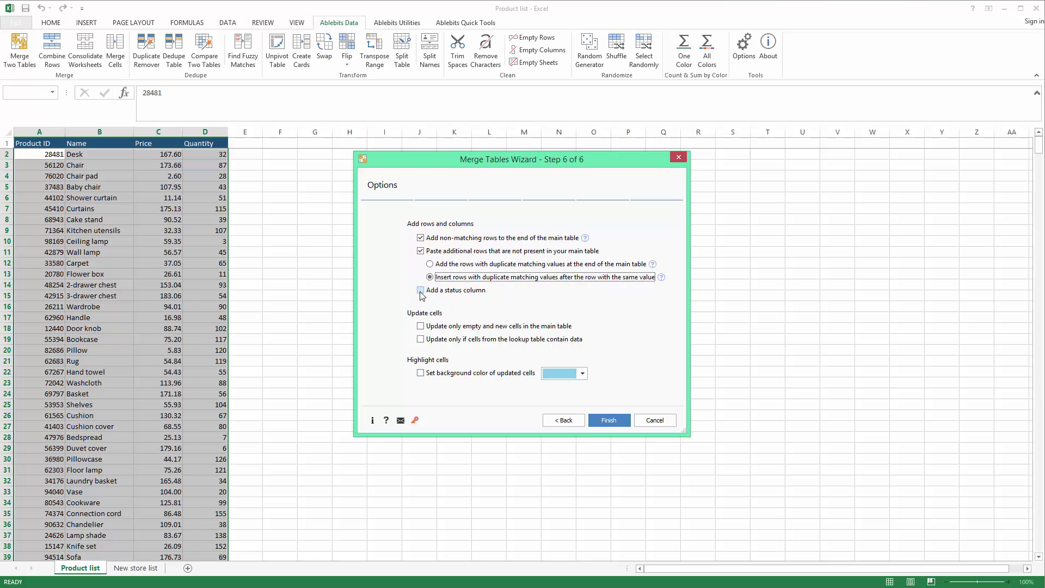
click(421, 291)
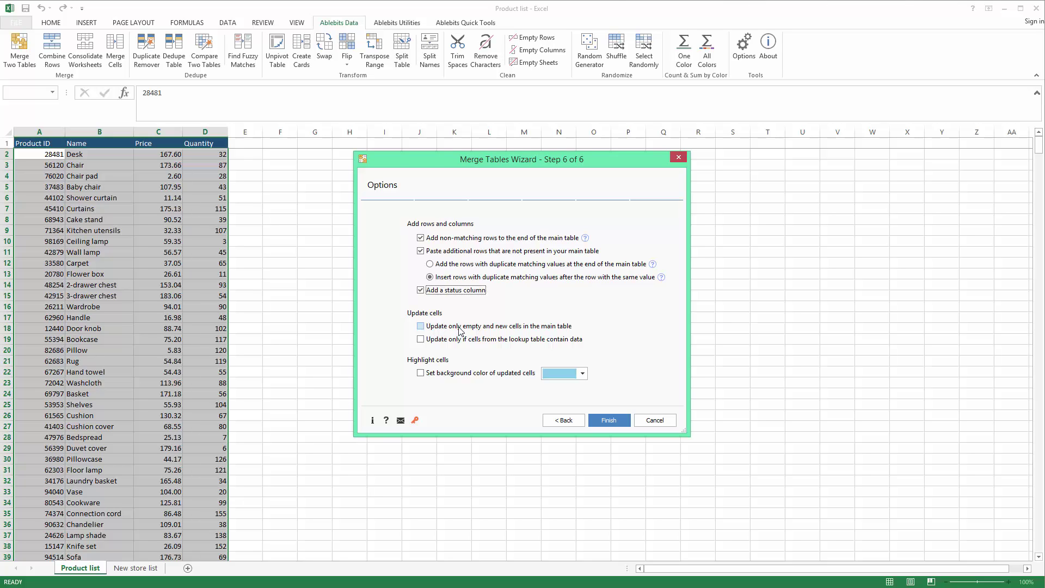
- Update only where lookup cells have data, shade updated cells light blue, and finish the merge
click(421, 340)
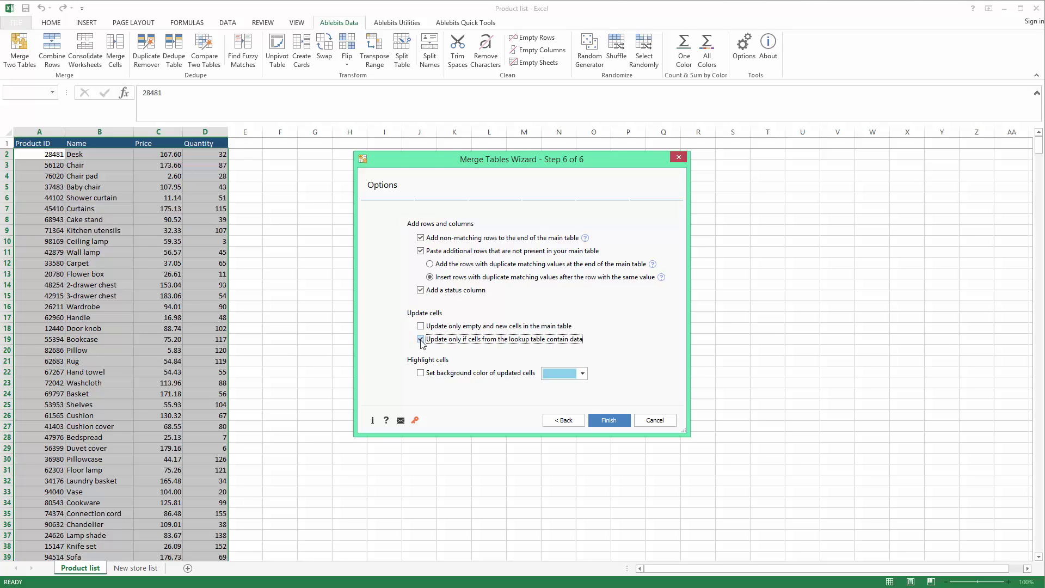
click(420, 374)
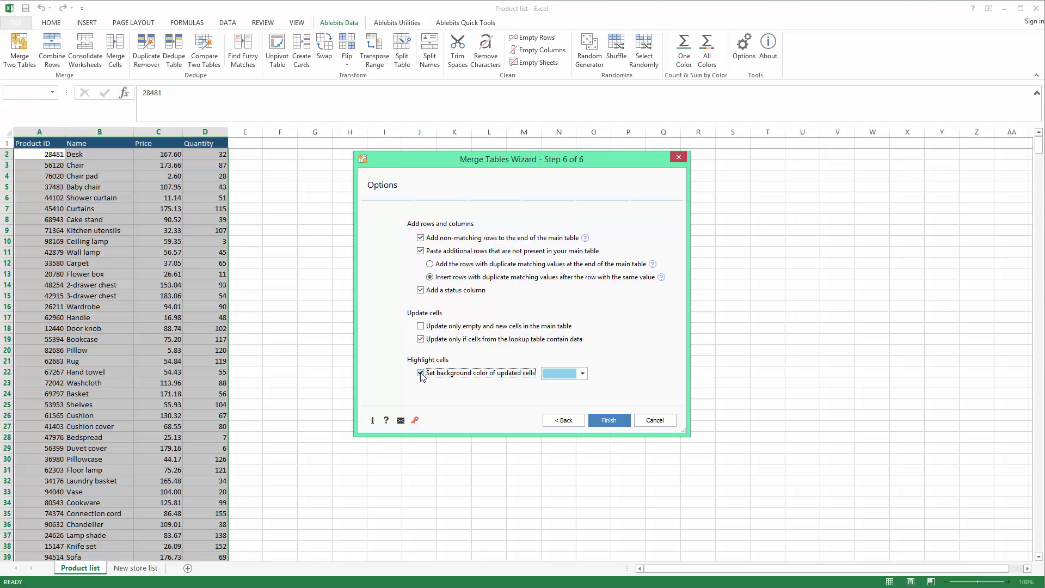
click(583, 374)
click(586, 374)
click(608, 421)
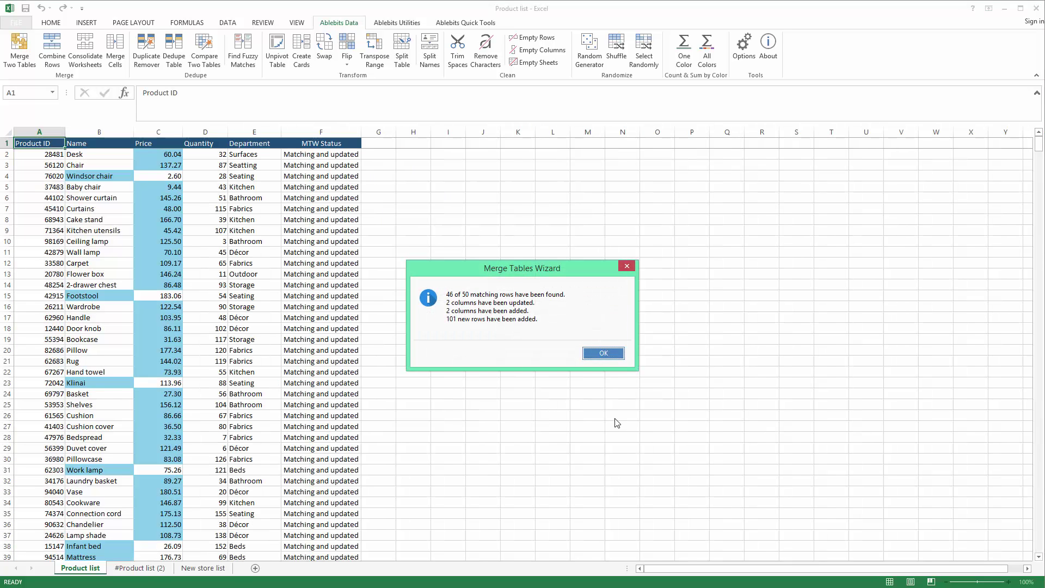
- Close the merge summary and scroll through the MTW Status results, ending at cell A1
click(611, 357)
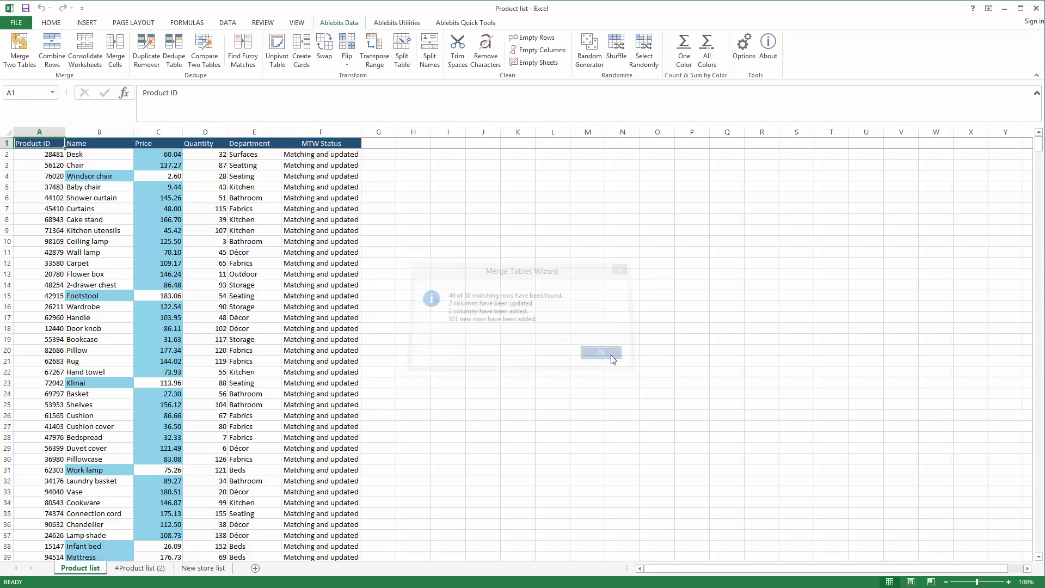
click(328, 161)
scroll(322, 222, down, 5)
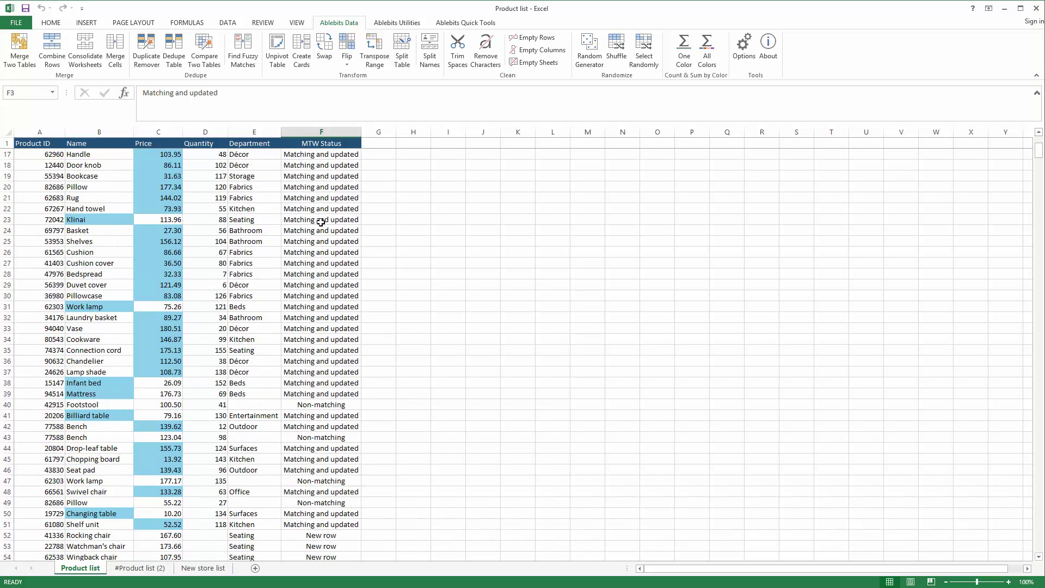
scroll(321, 223, down, 12)
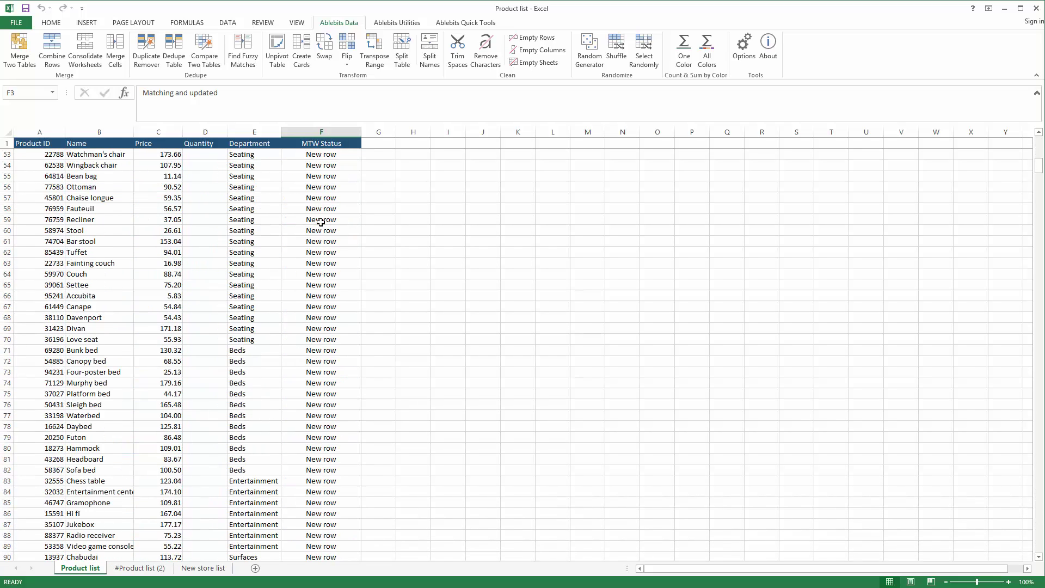
scroll(321, 222, up, 15)
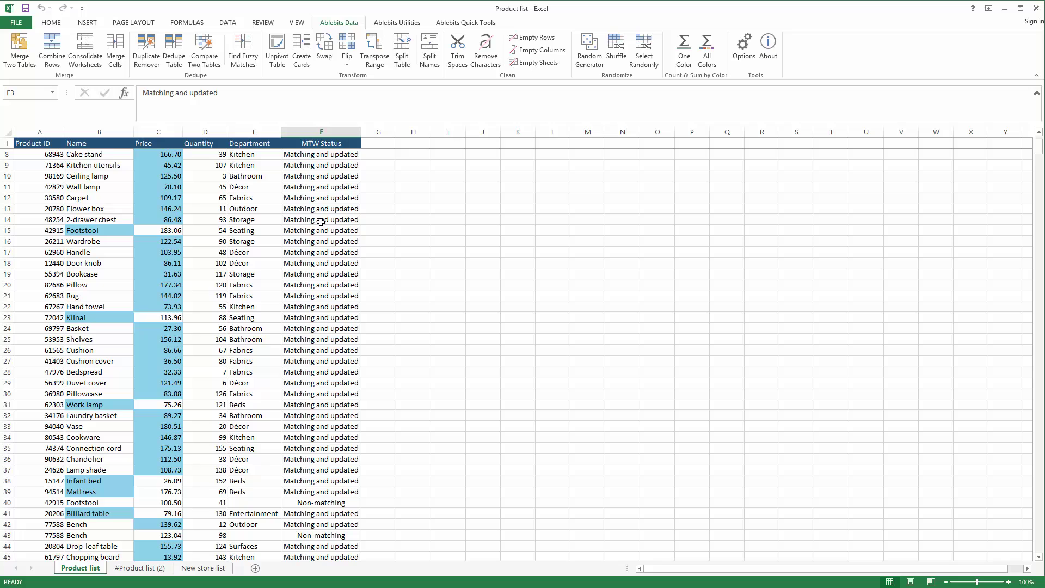
click(43, 142)
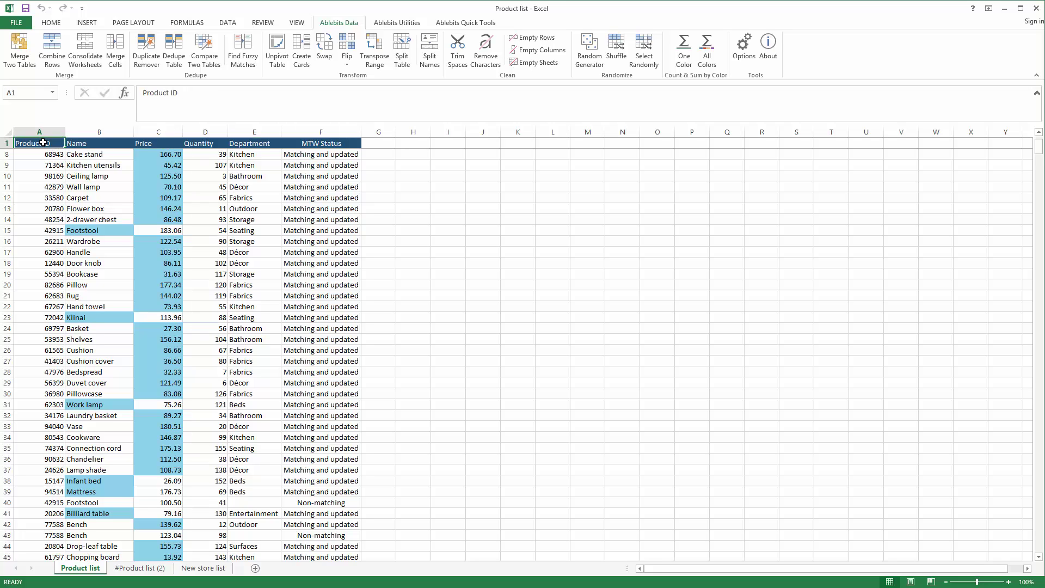